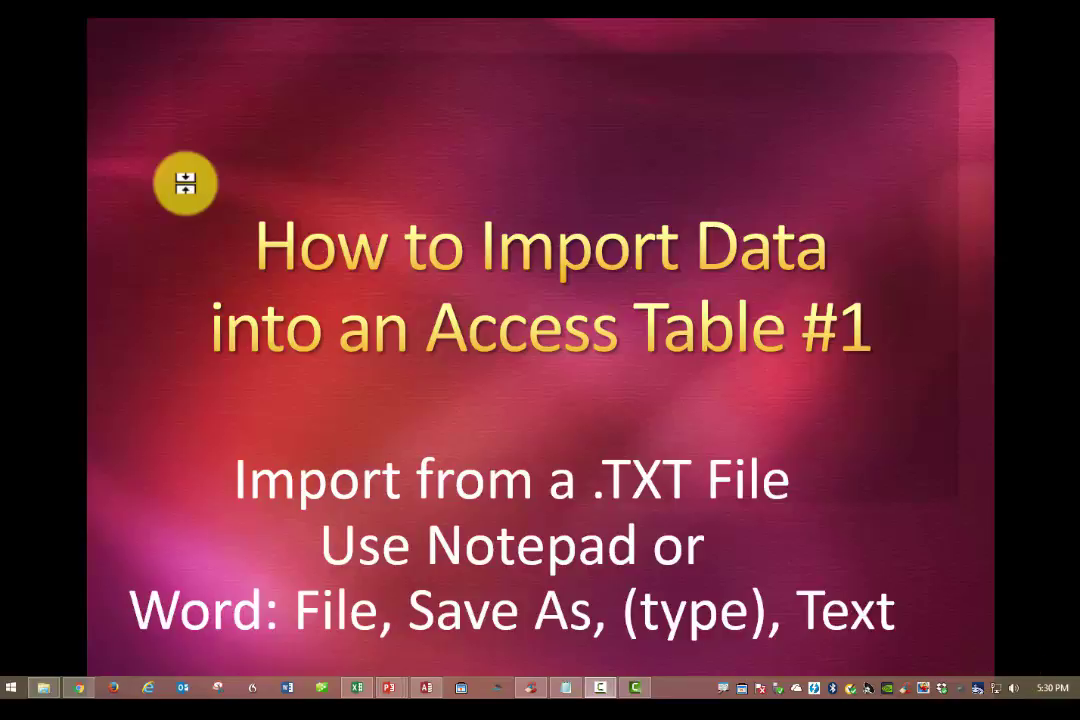
# Step: In Word, go to Save As and target the Documents folder on this computer
pyautogui.hotkey('alt', 'Tab')
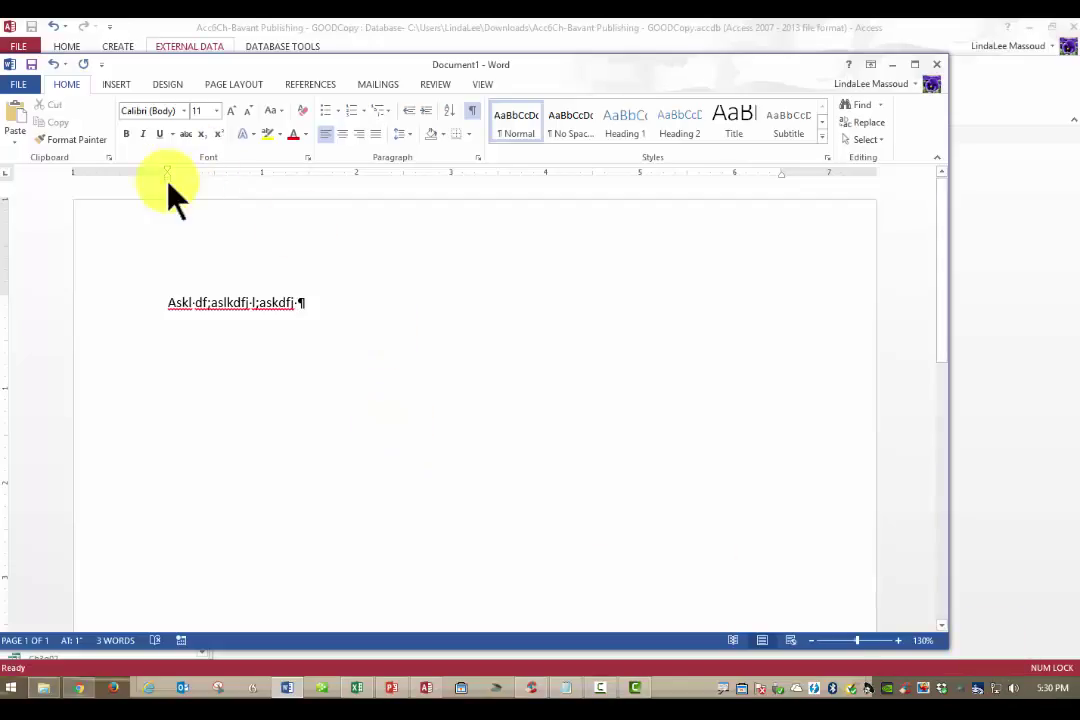
pyautogui.click(16, 86)
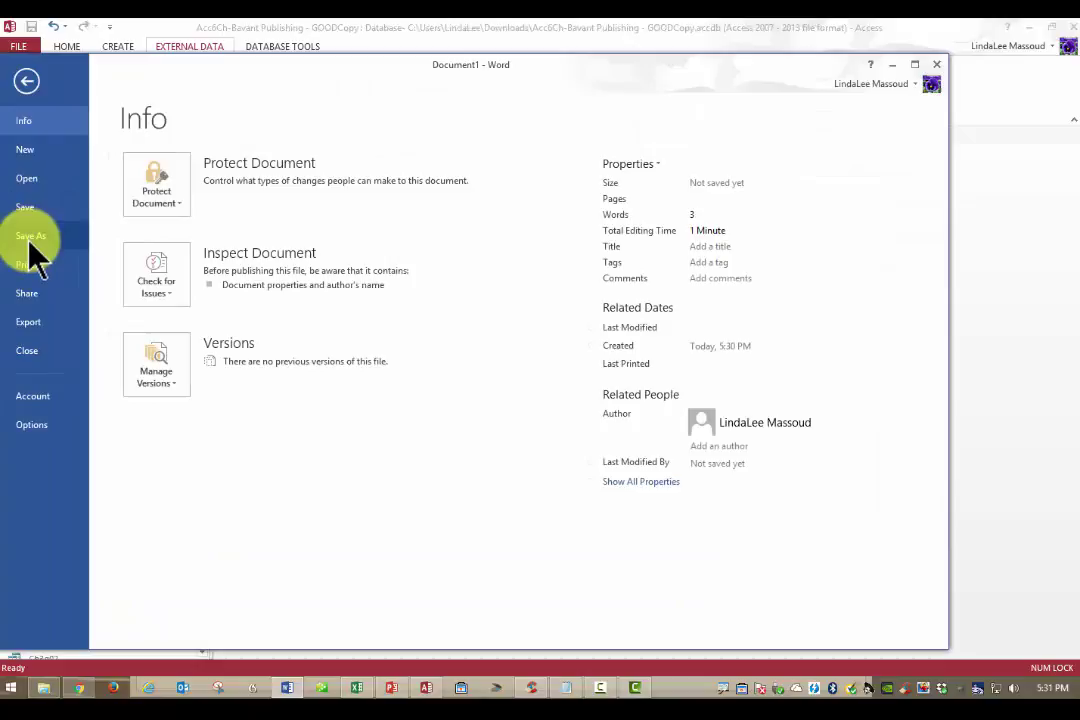
pyautogui.click(30, 240)
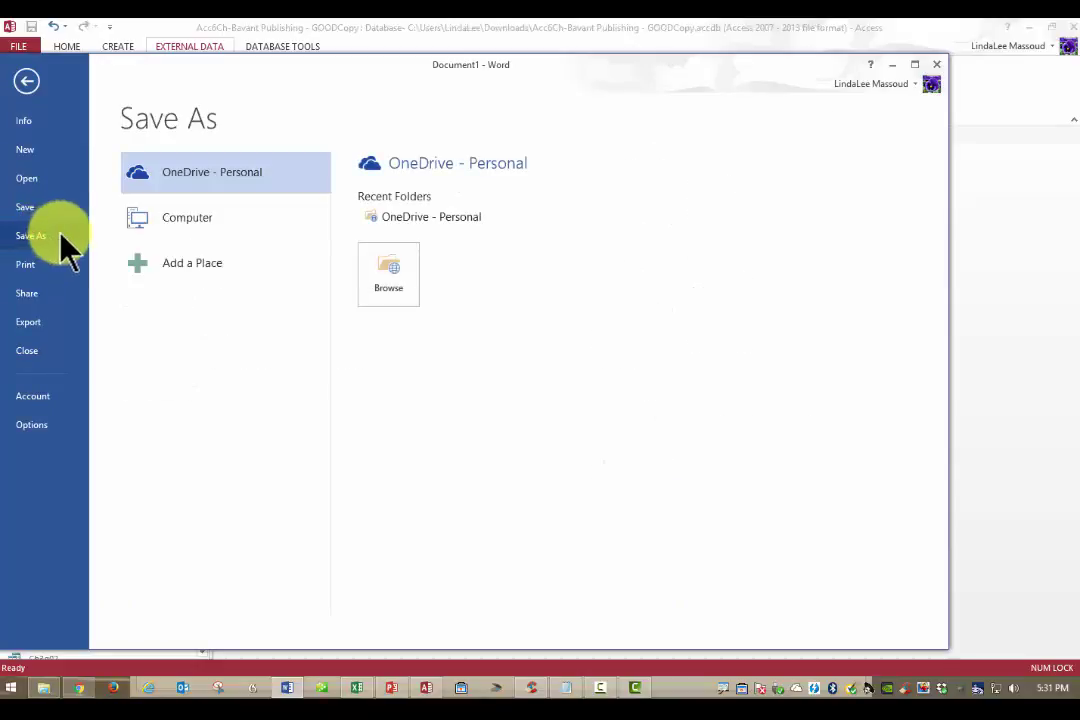
pyautogui.click(183, 221)
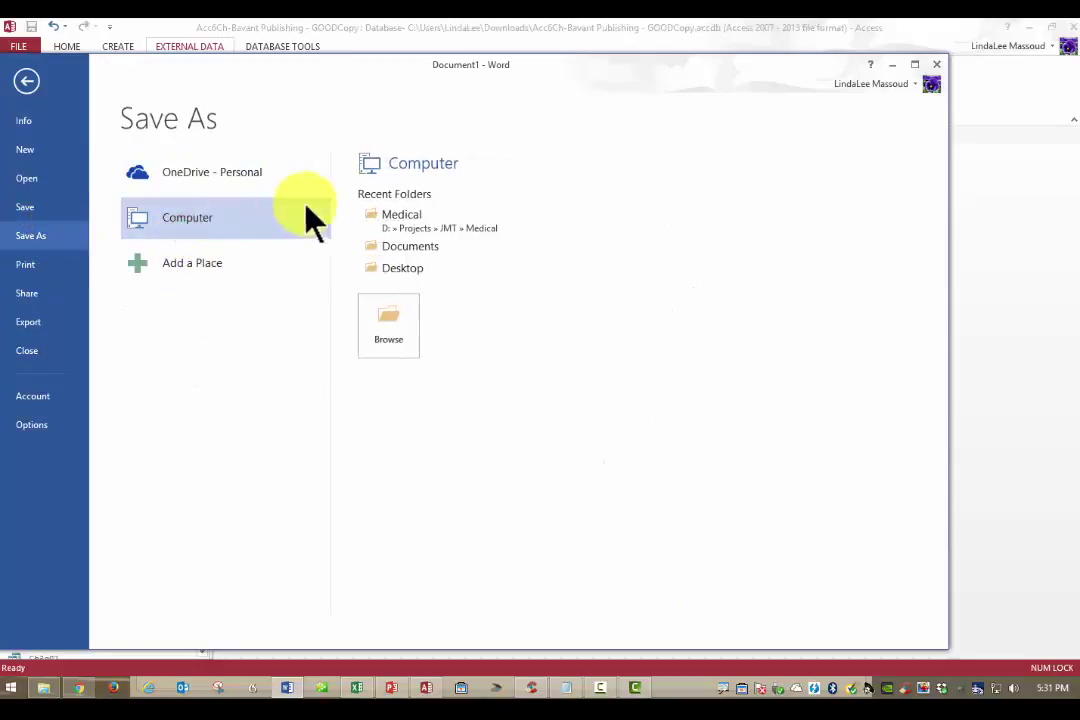
pyautogui.click(398, 246)
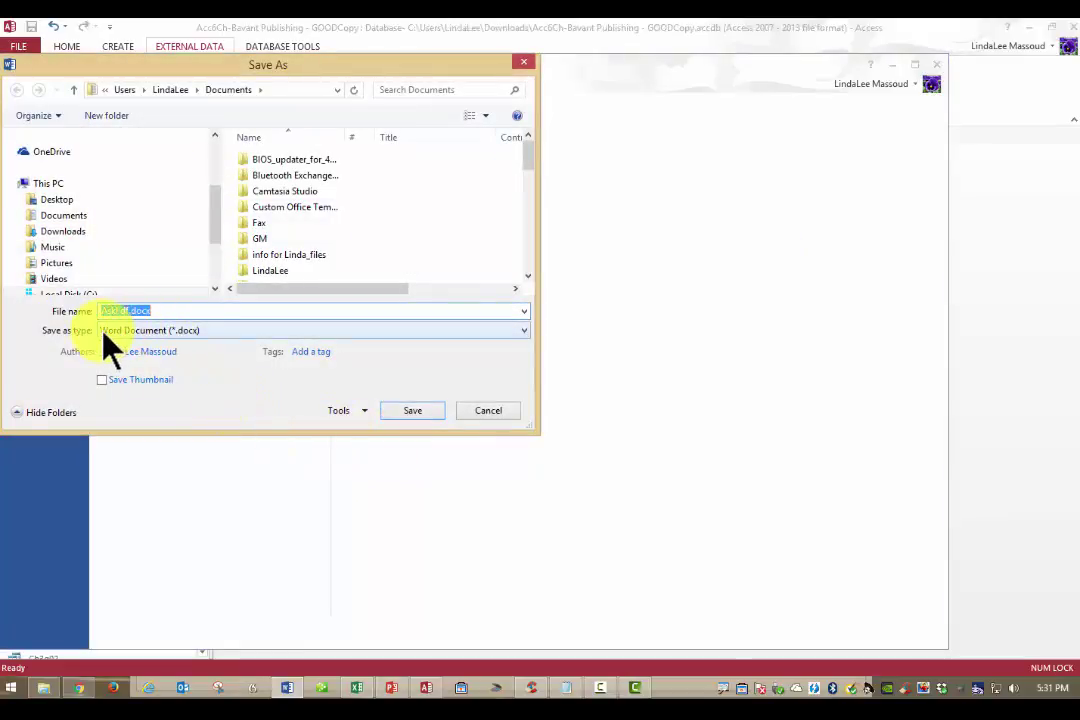
# Step: Choose Plain Text as the file type, cancel the save, and close Word choosing Don't Save
pyautogui.click(154, 332)
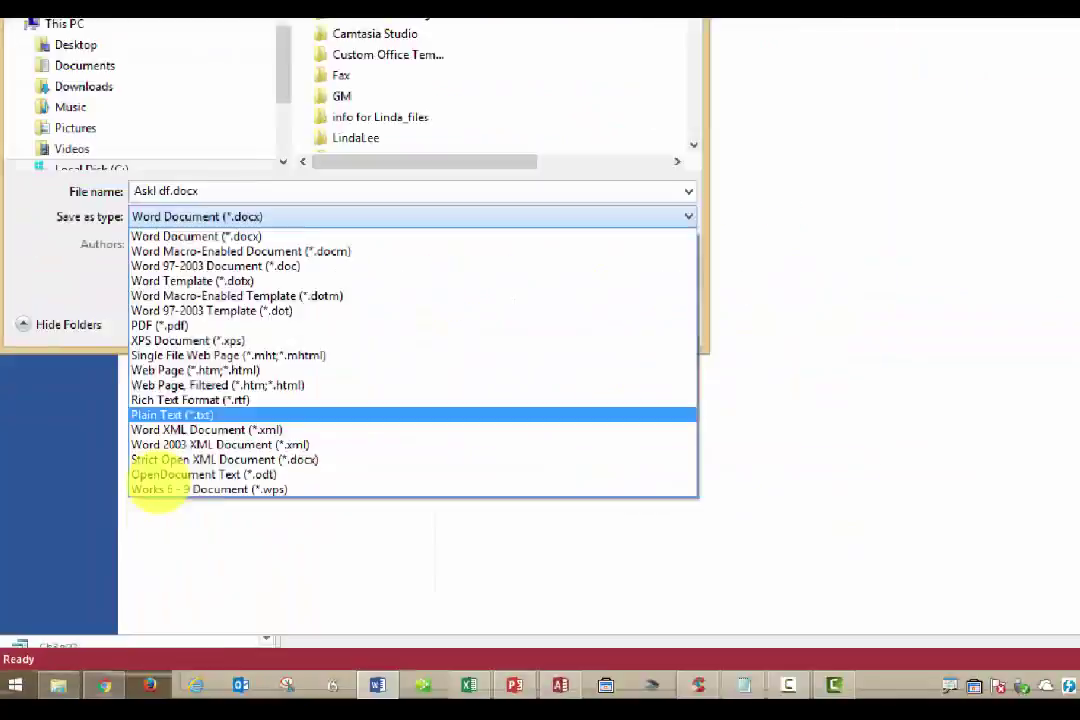
pyautogui.press('Escape')
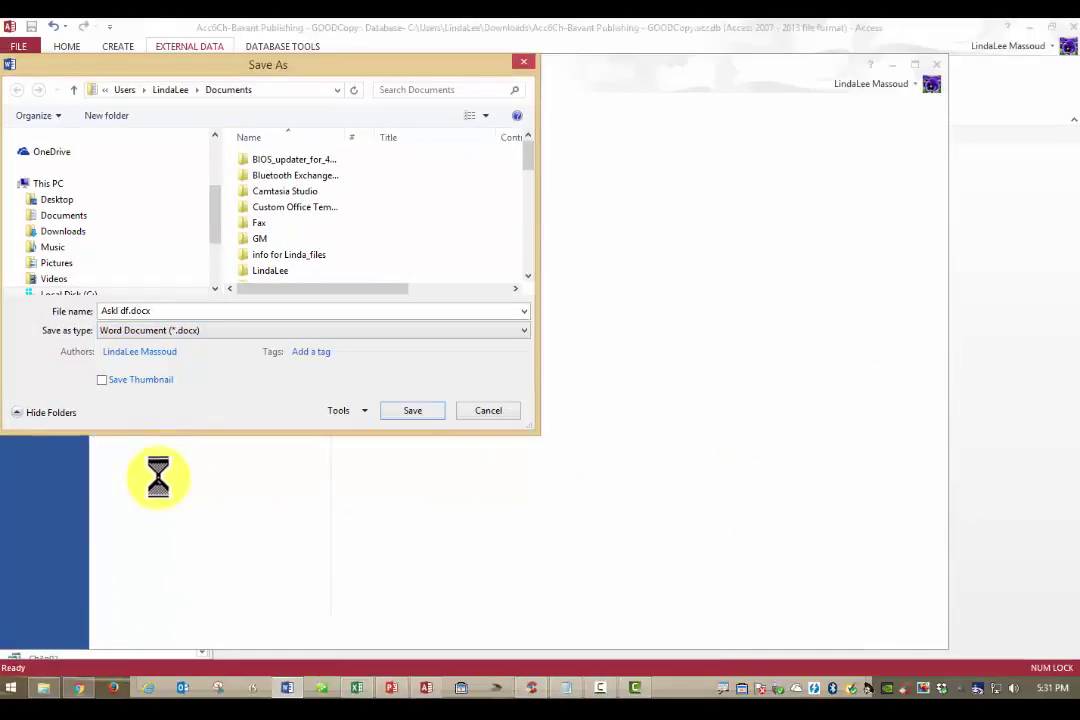
pyautogui.click(190, 330)
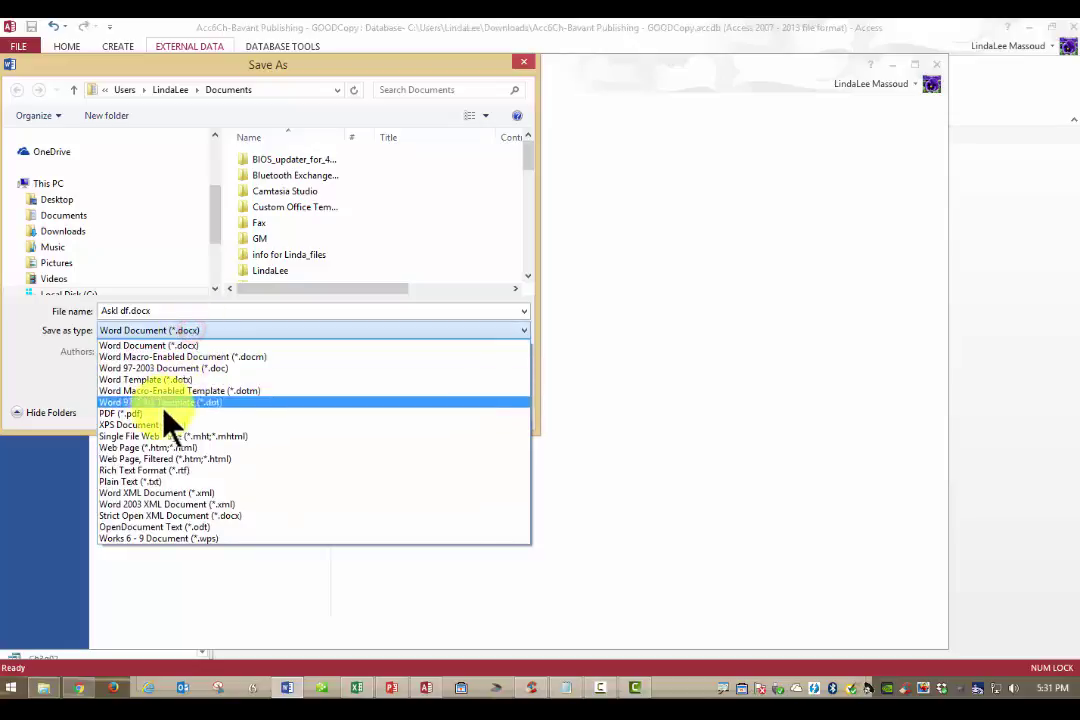
pyautogui.click(162, 482)
pyautogui.click(425, 396)
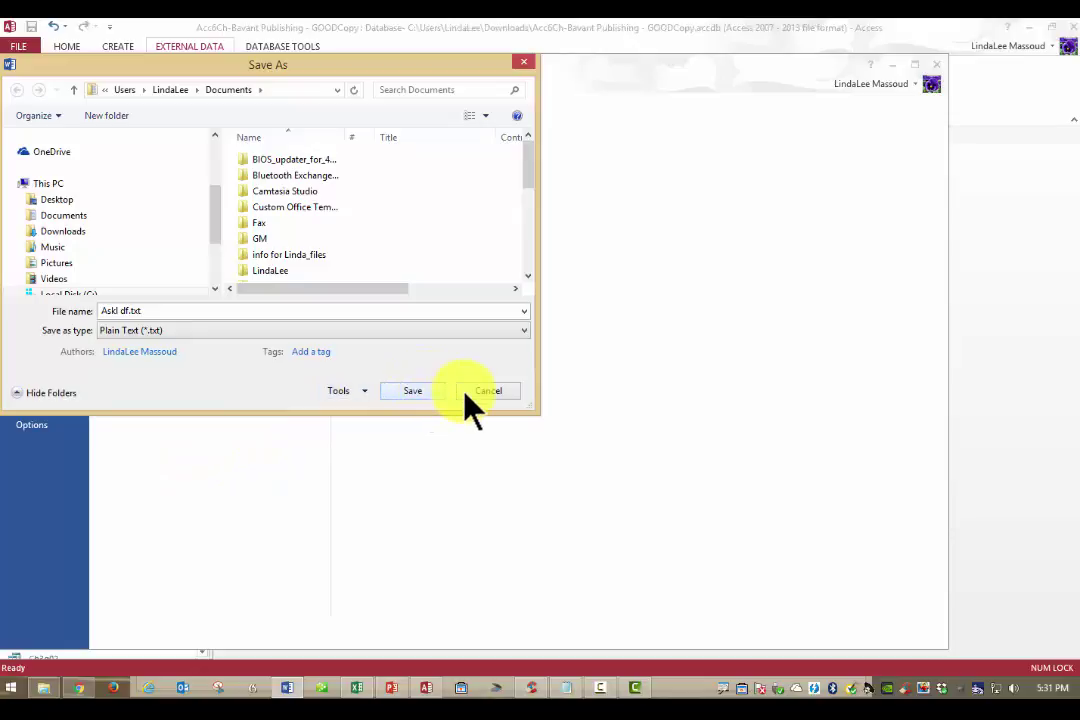
pyautogui.click(466, 388)
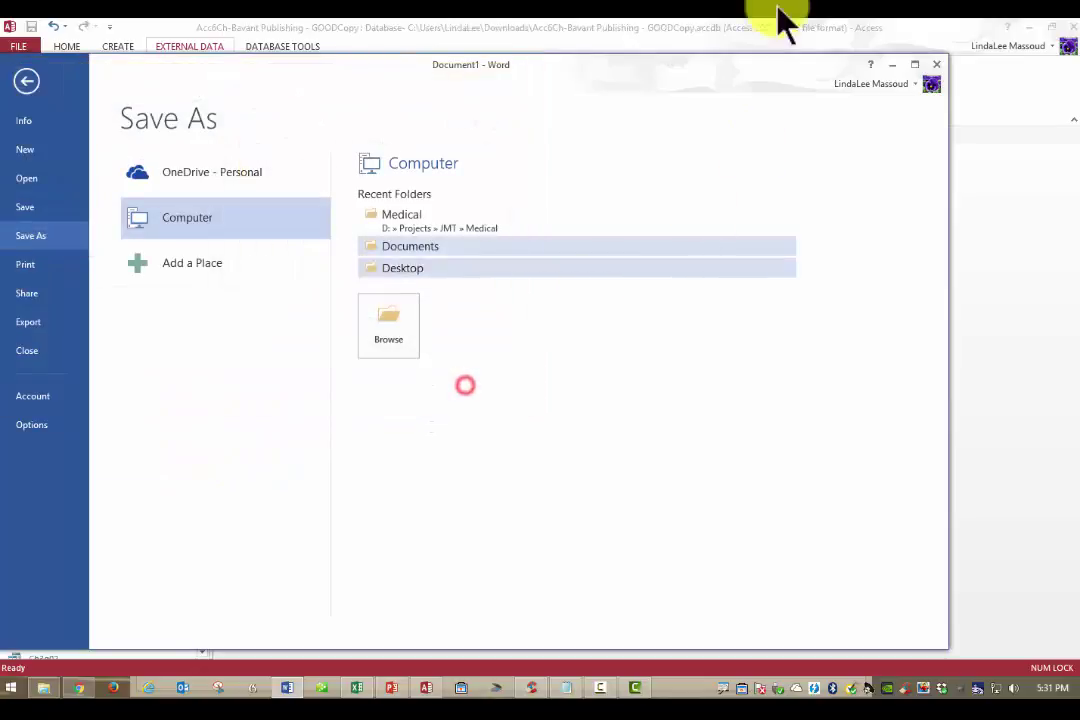
pyautogui.click(935, 66)
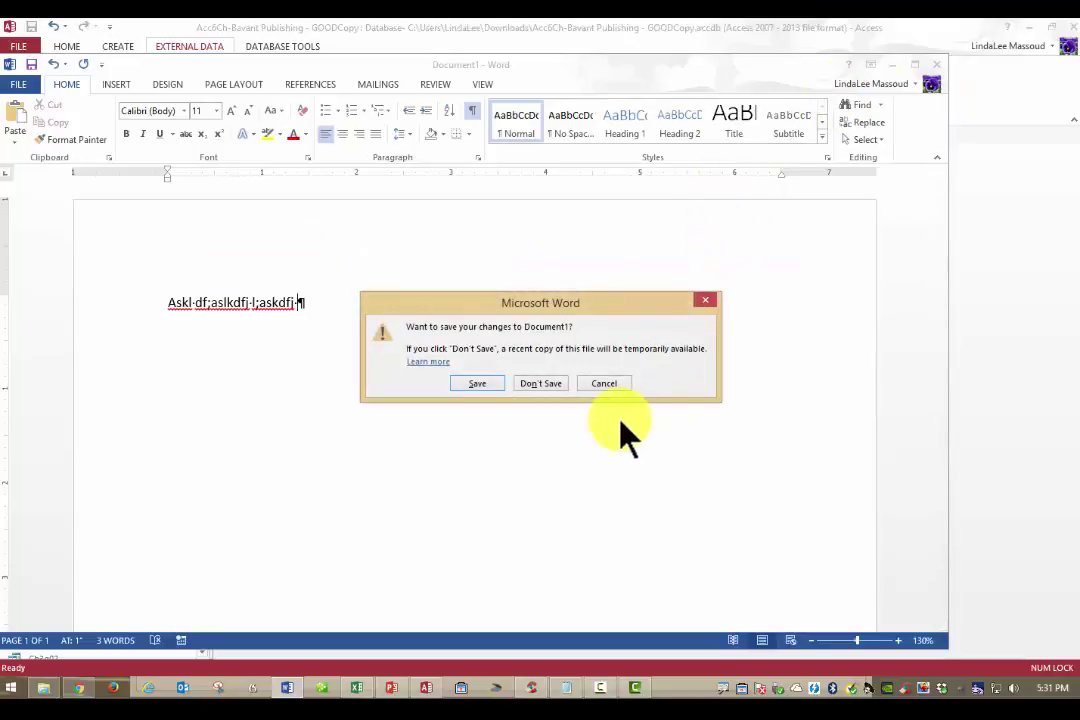
pyautogui.click(540, 385)
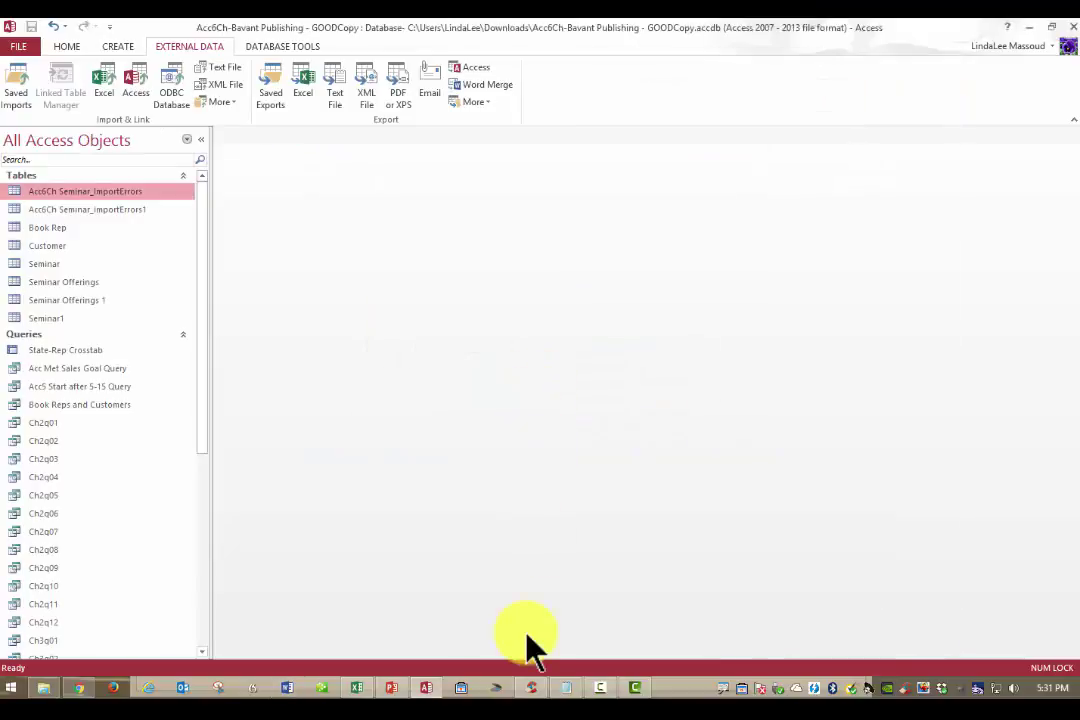
pyautogui.click(578, 698)
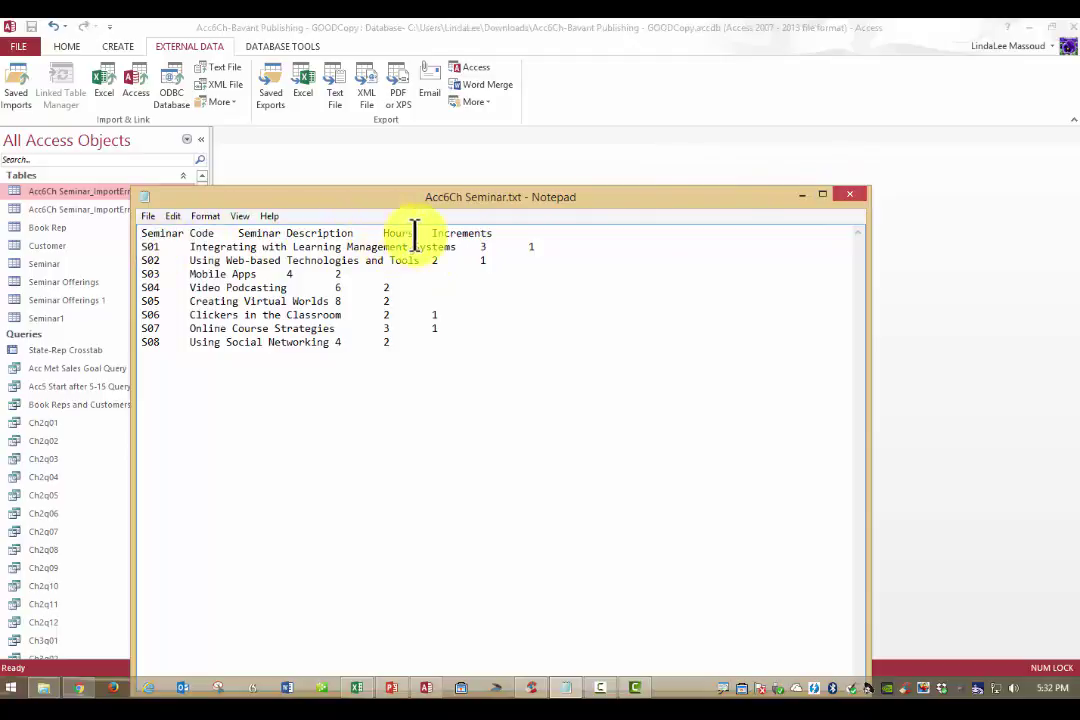
pyautogui.click(851, 194)
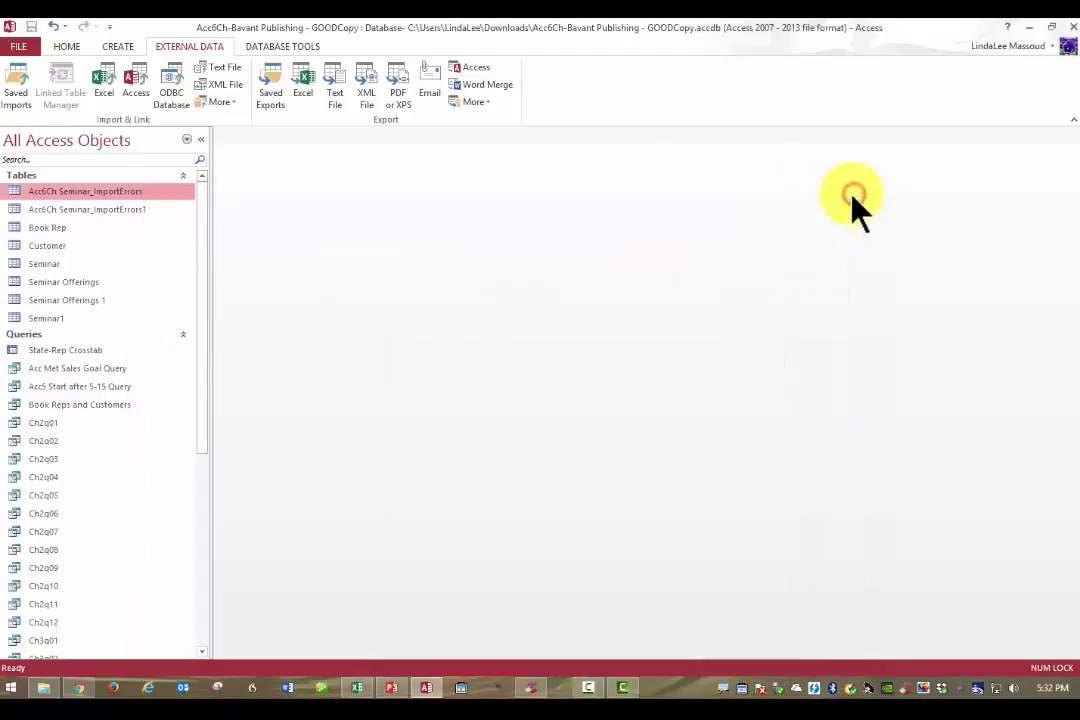
pyautogui.rightClick(33, 265)
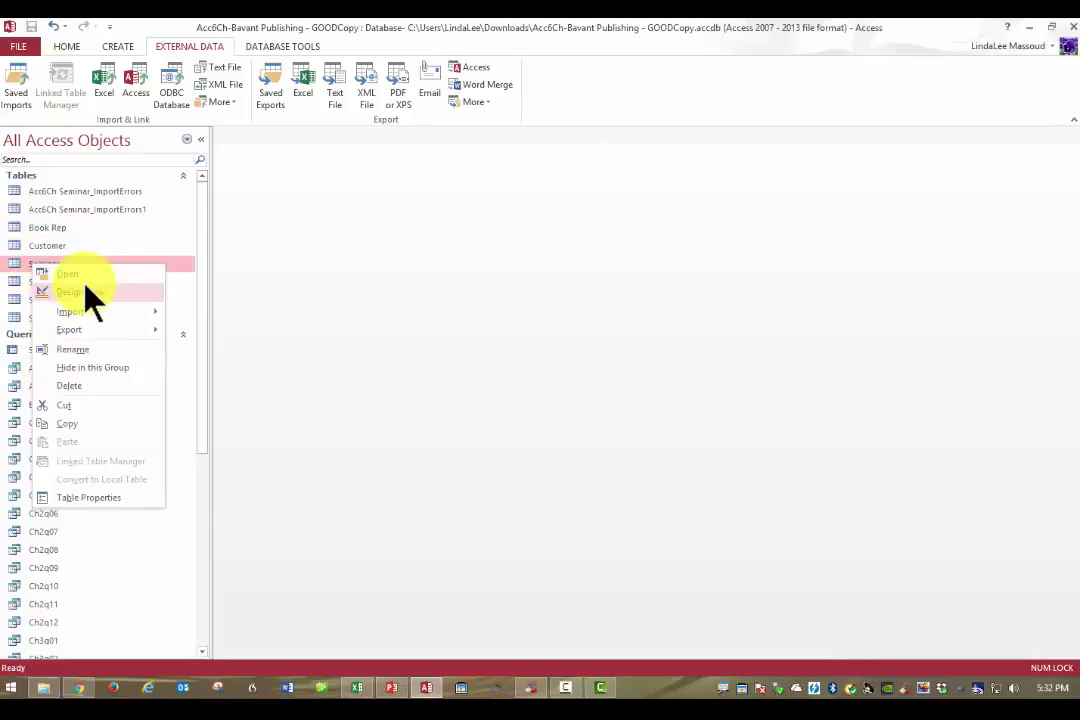
pyautogui.click(88, 292)
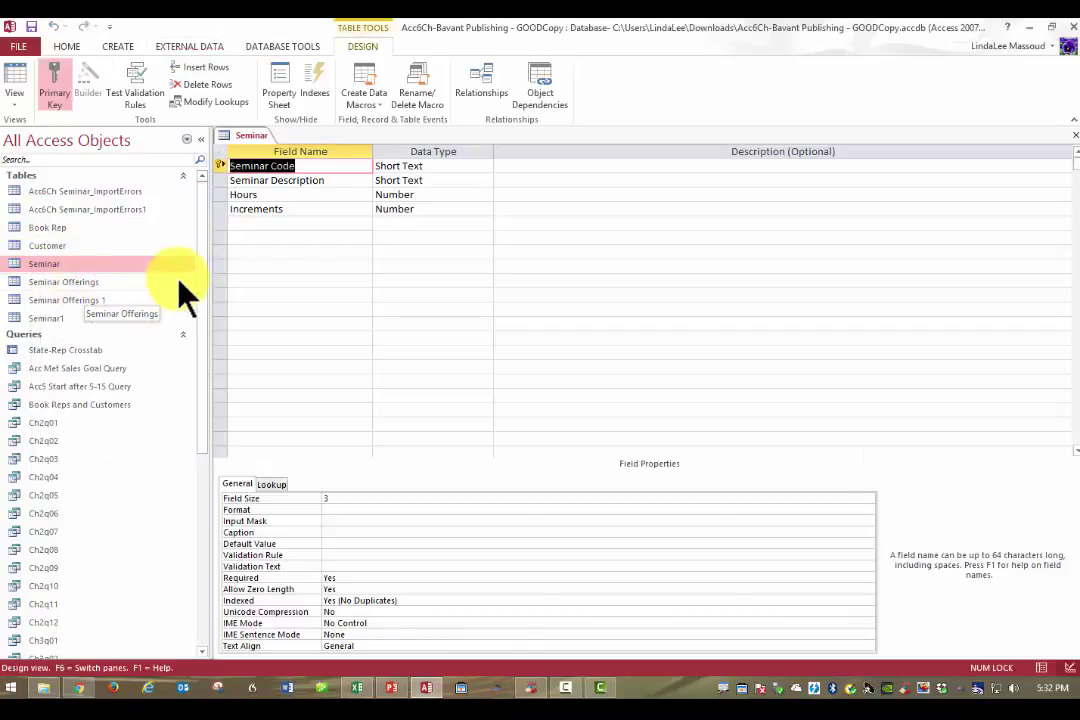
pyautogui.press('Down')
pyautogui.press('Down')
pyautogui.press('Down')
pyautogui.press('Down')
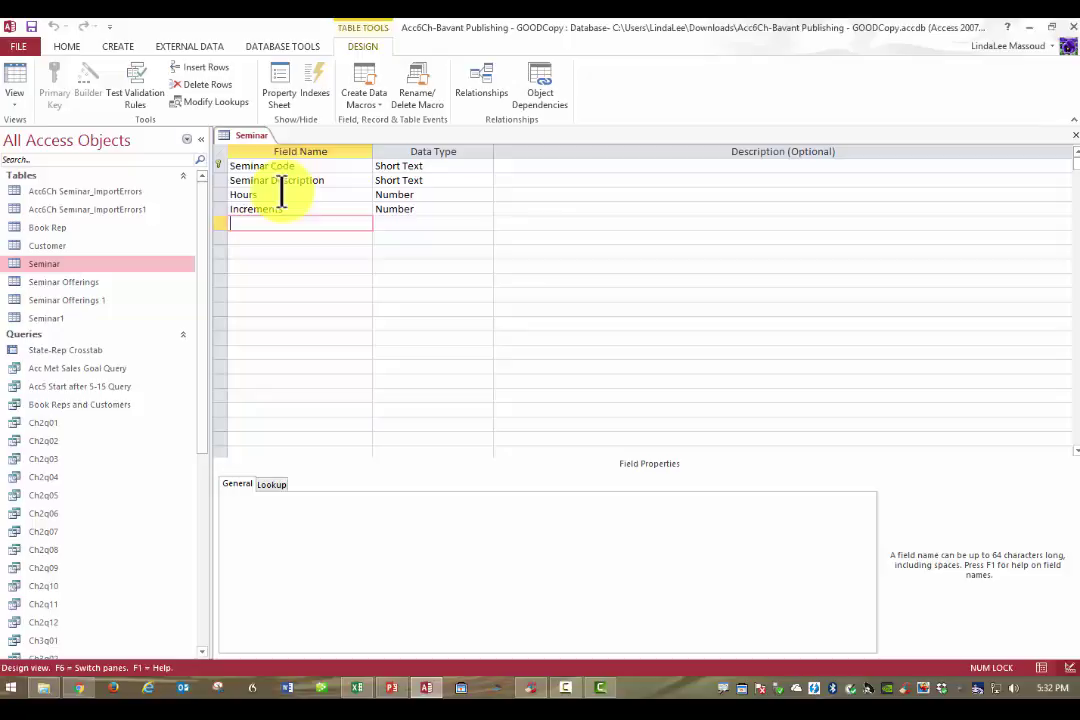
pyautogui.click(14, 76)
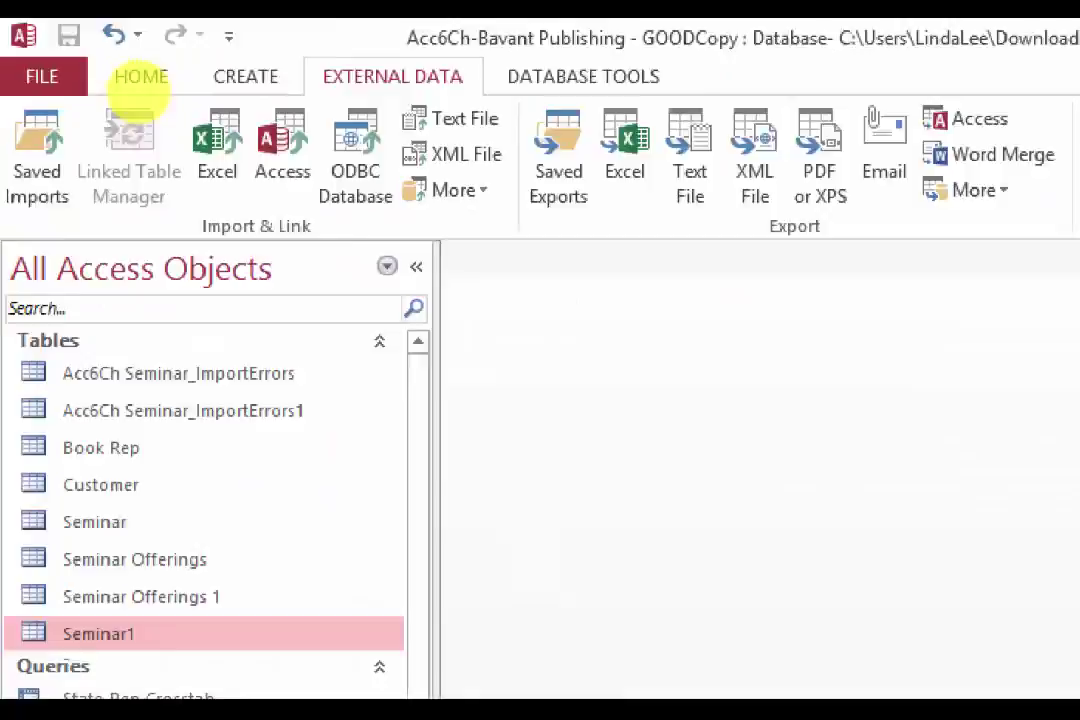
# Step: Start a text-file import with Acc6Ch Seminar.txt as the source file
pyautogui.click(224, 68)
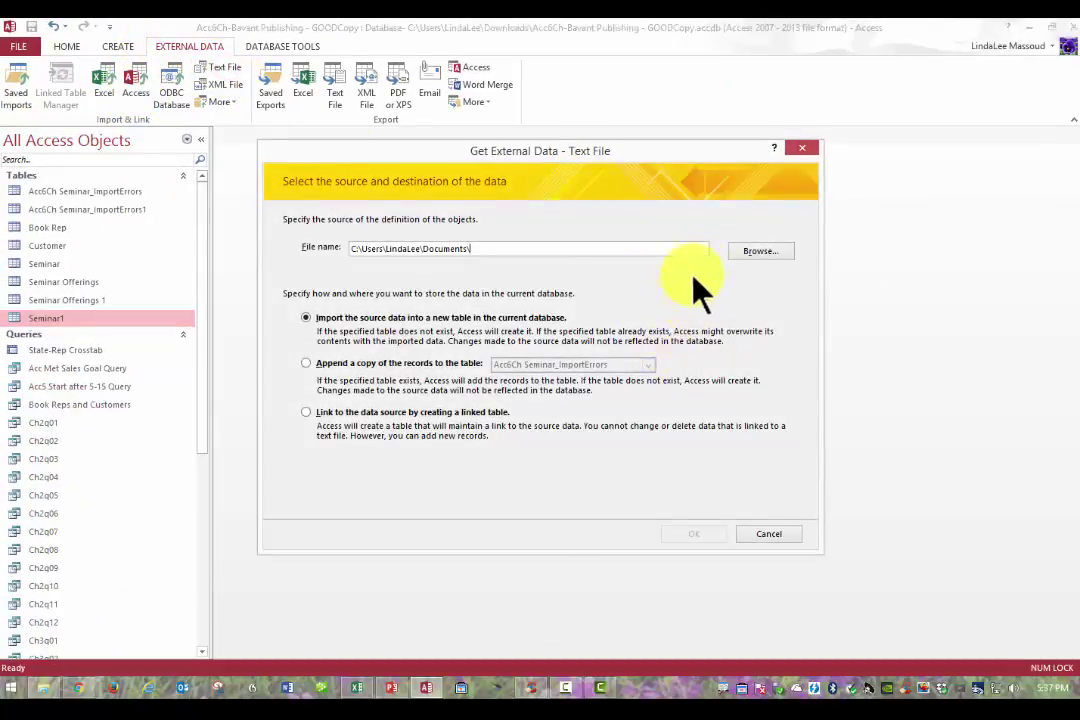
pyautogui.click(780, 250)
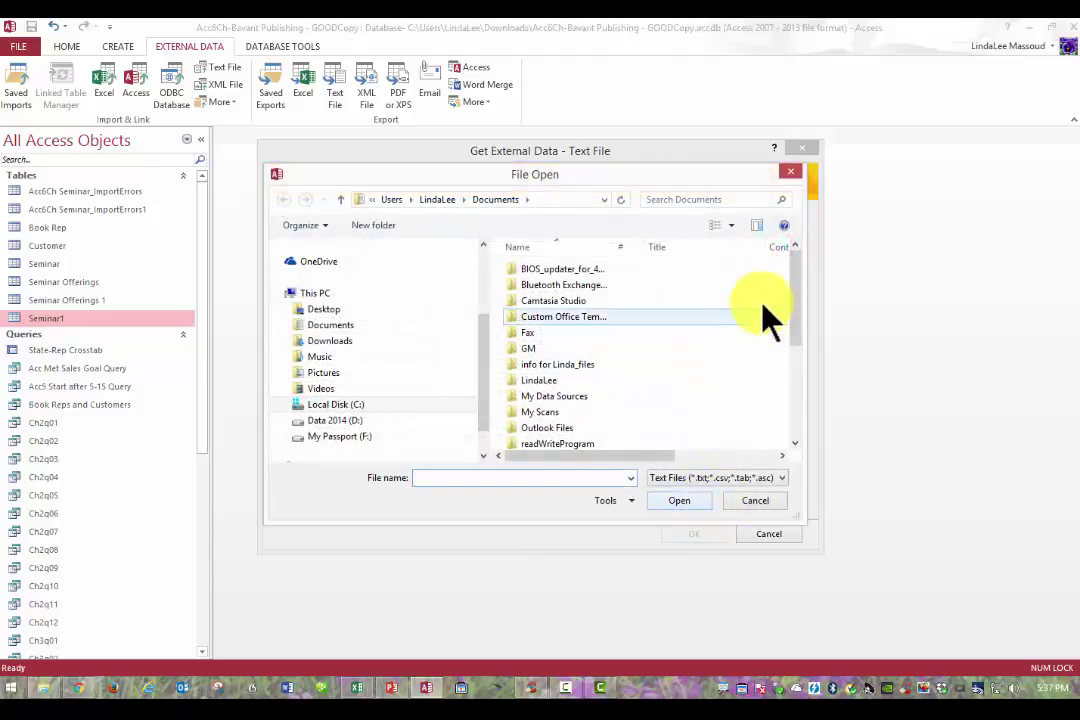
pyautogui.moveTo(790, 316); pyautogui.dragTo(803, 465)
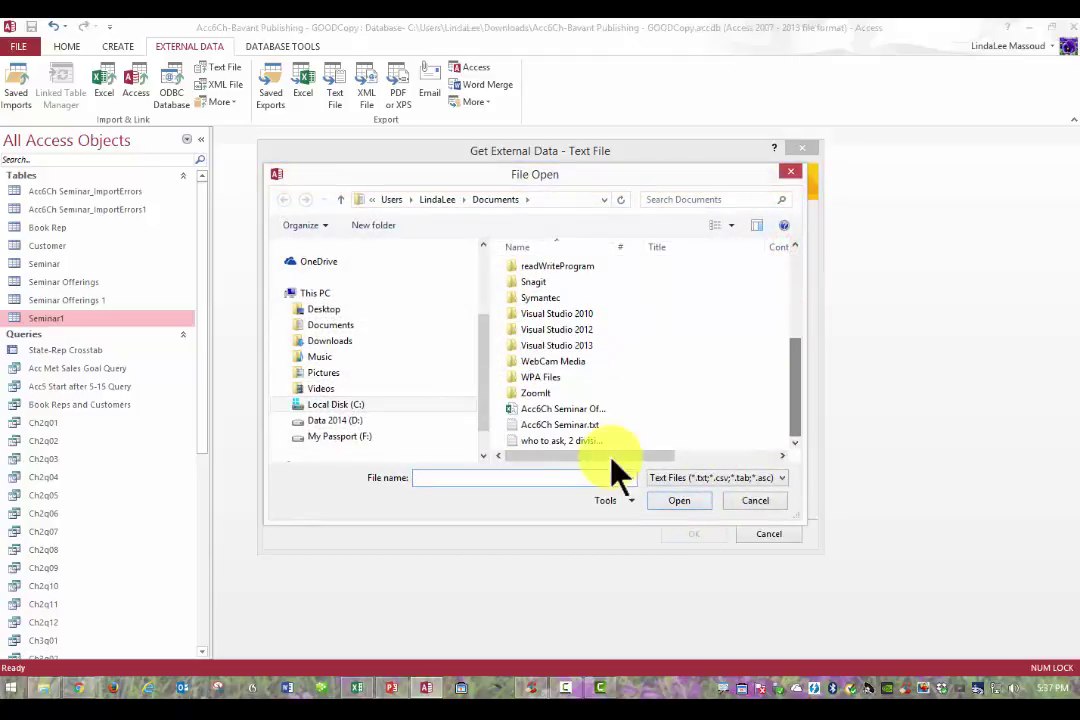
pyautogui.doubleClick(548, 430)
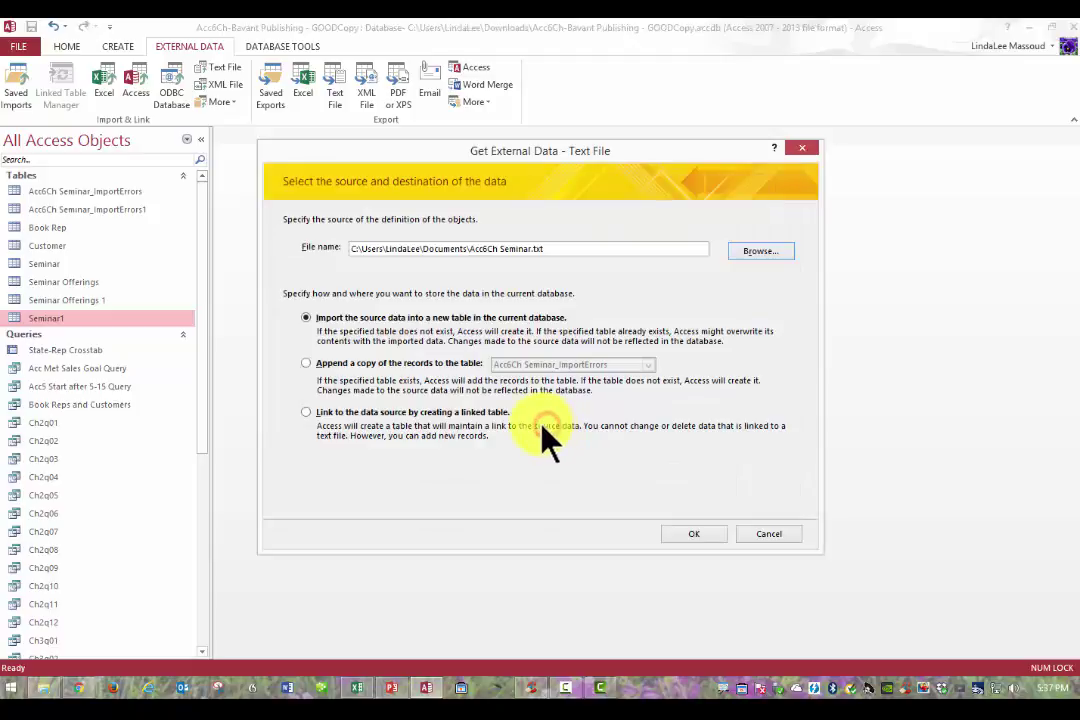
# Step: Set the import to append a copy of the records to the Seminar1 table
pyautogui.click(350, 370)
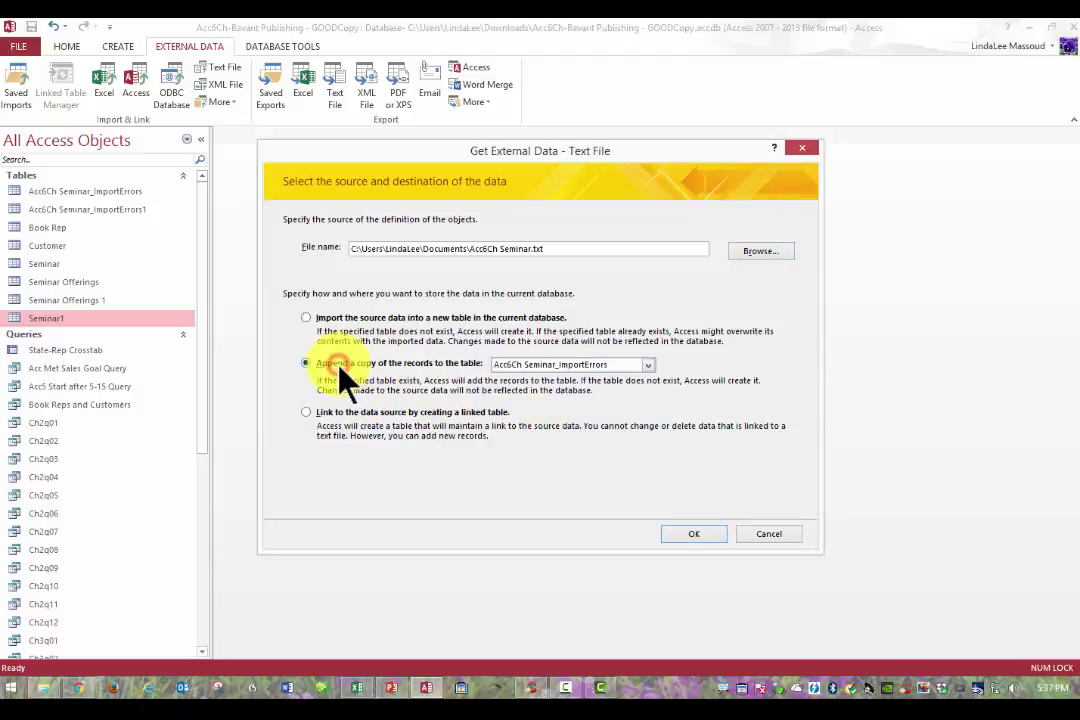
pyautogui.click(647, 366)
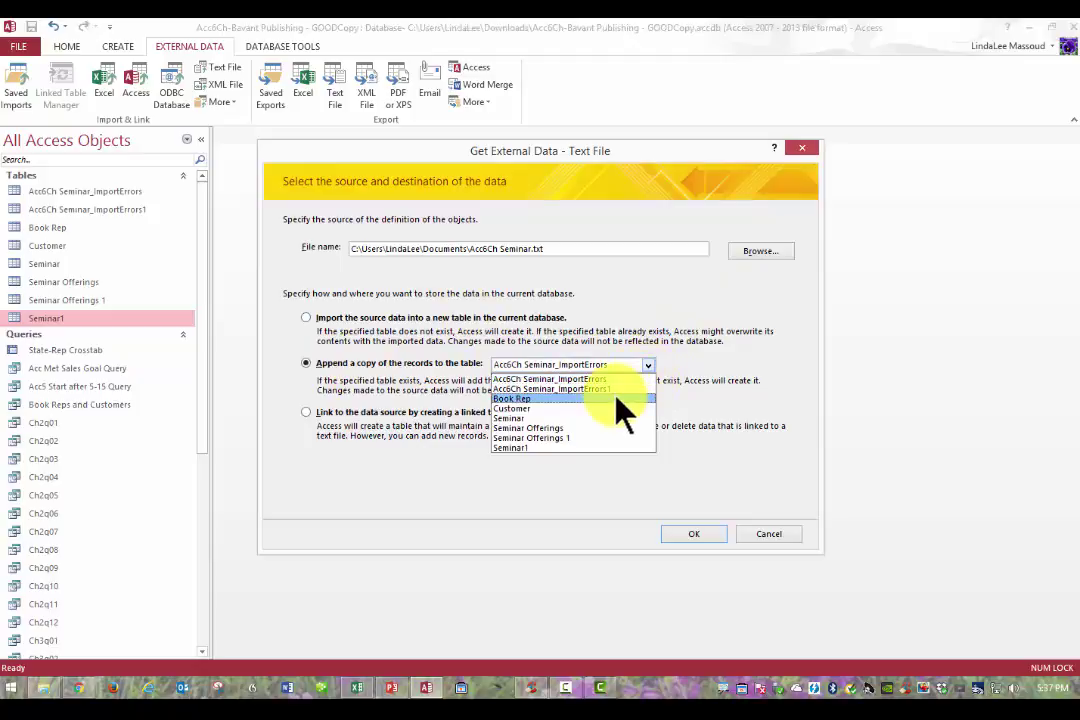
pyautogui.click(601, 448)
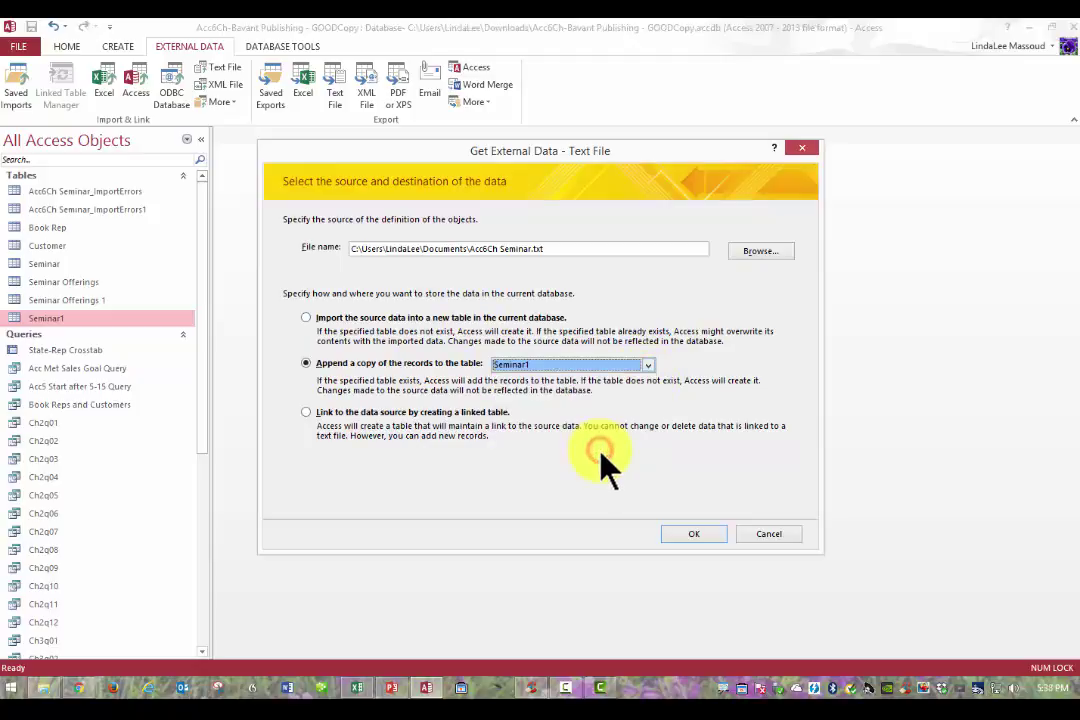
pyautogui.click(695, 532)
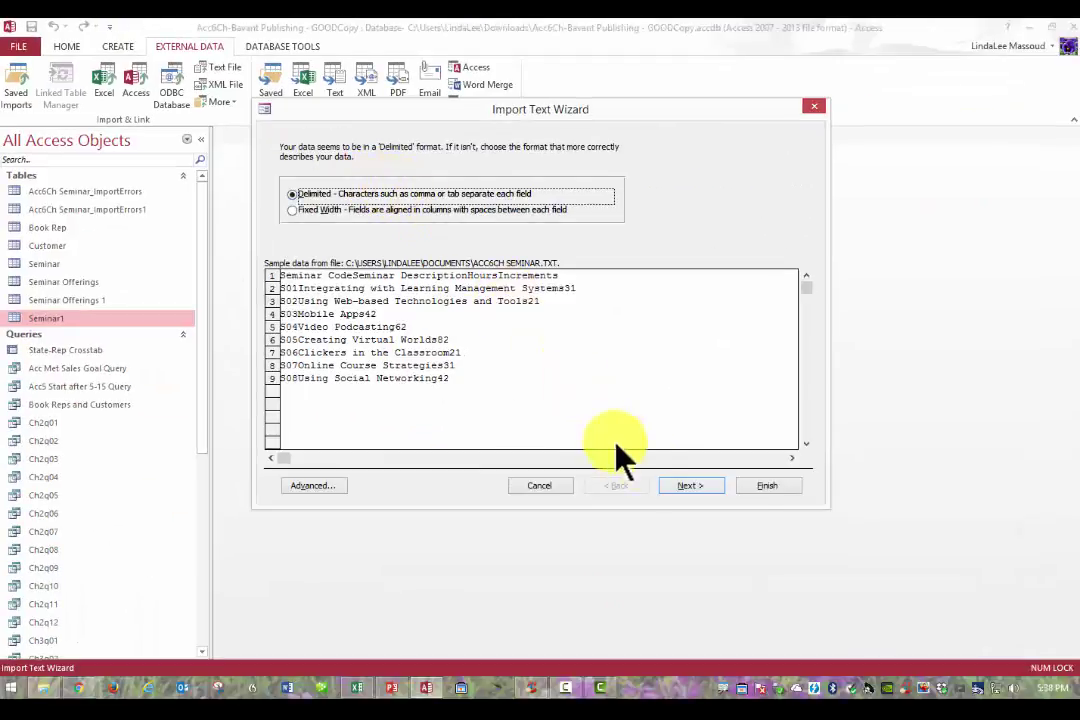
# Step: Keep Delimited format and Tab separator, use the first row as field names, and finish the wizard
pyautogui.click(709, 489)
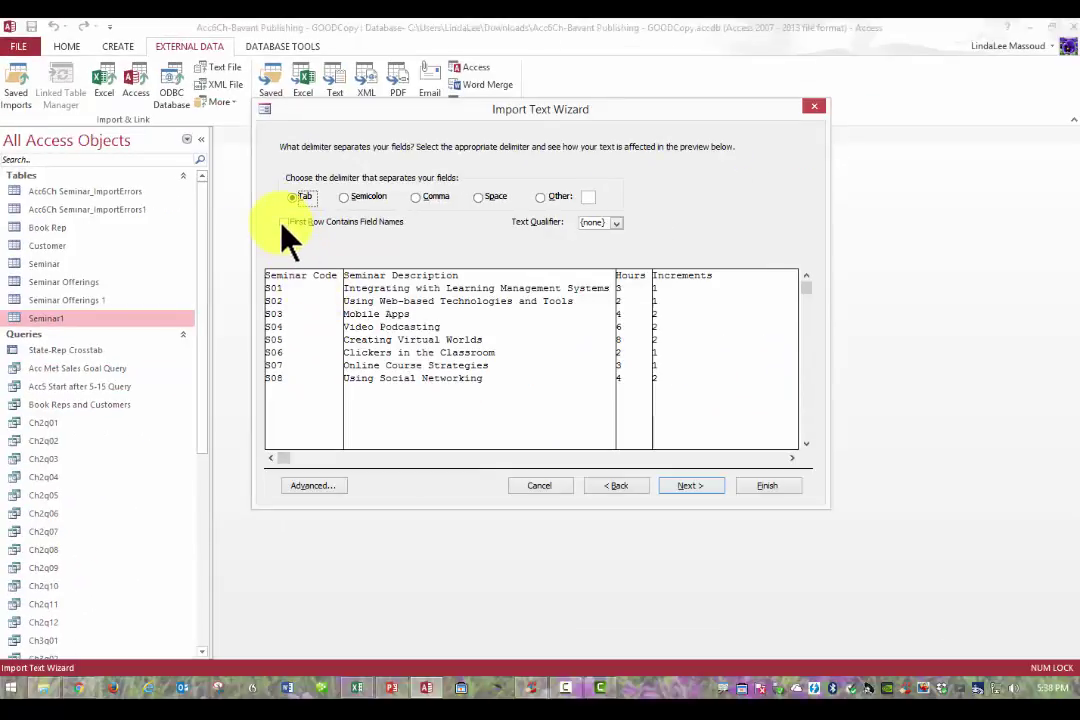
pyautogui.click(286, 223)
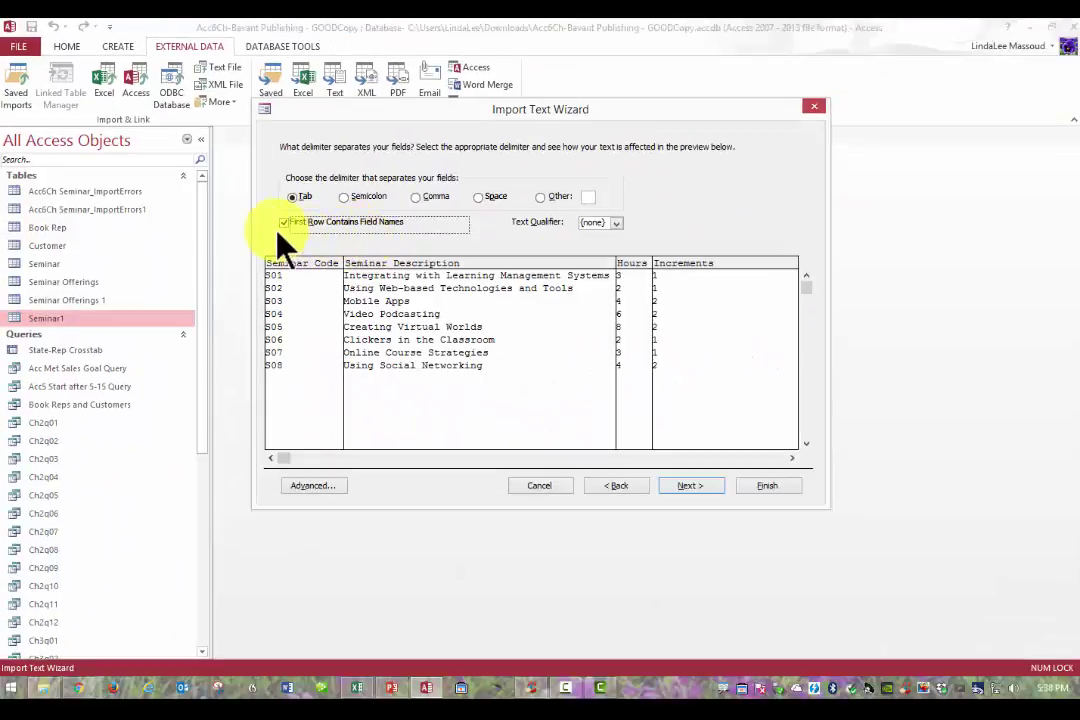
pyautogui.click(283, 223)
pyautogui.click(285, 222)
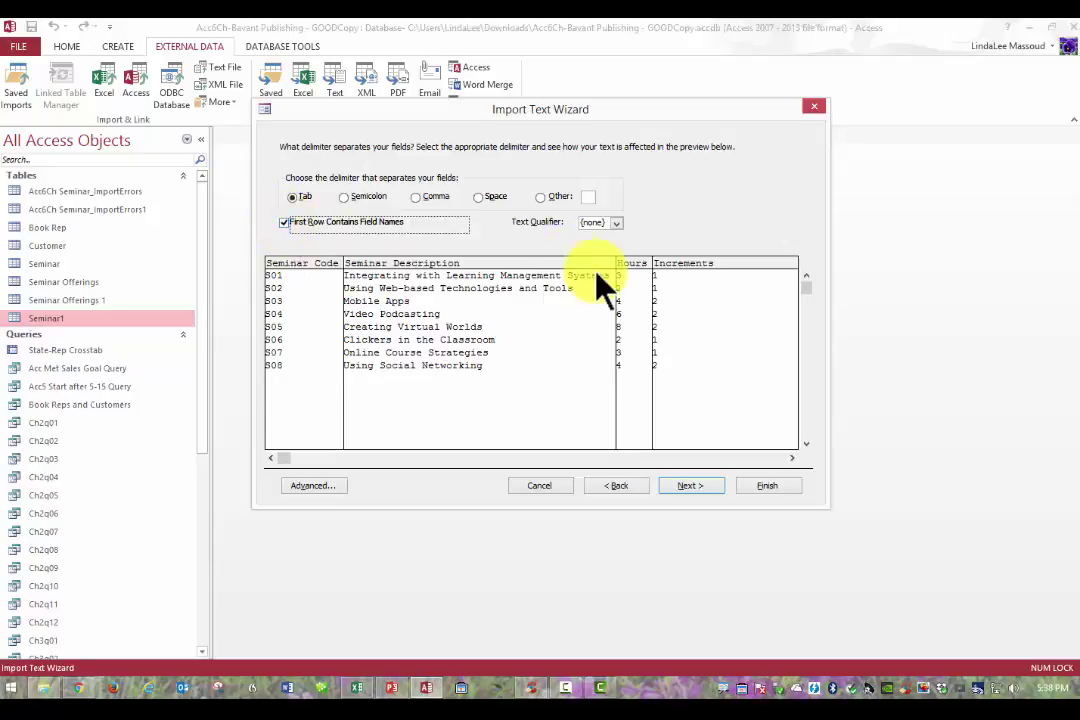
pyautogui.click(688, 486)
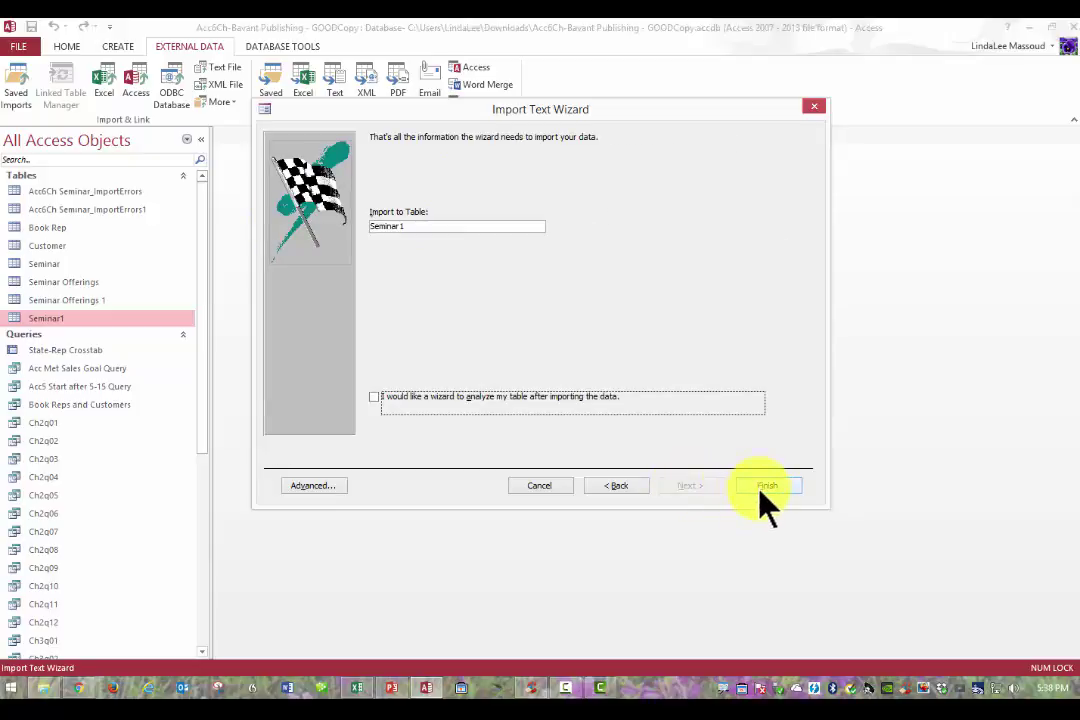
pyautogui.click(758, 488)
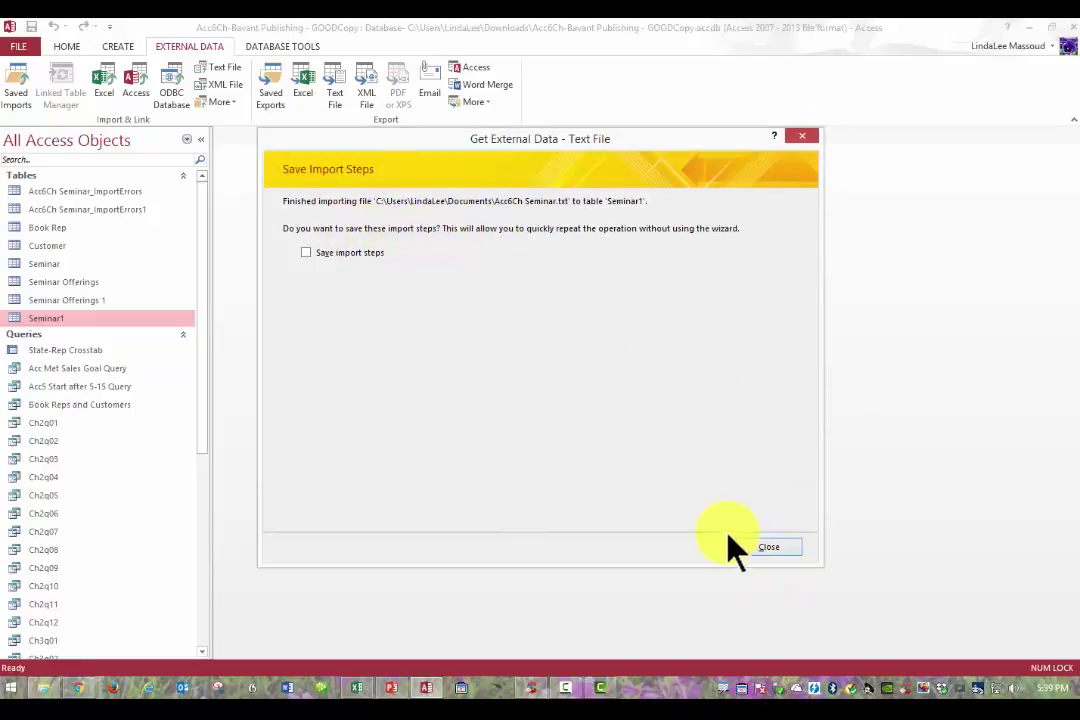
# Step: Close the import summary without saving steps and open Seminar1 showing records S01–S08
pyautogui.click(760, 549)
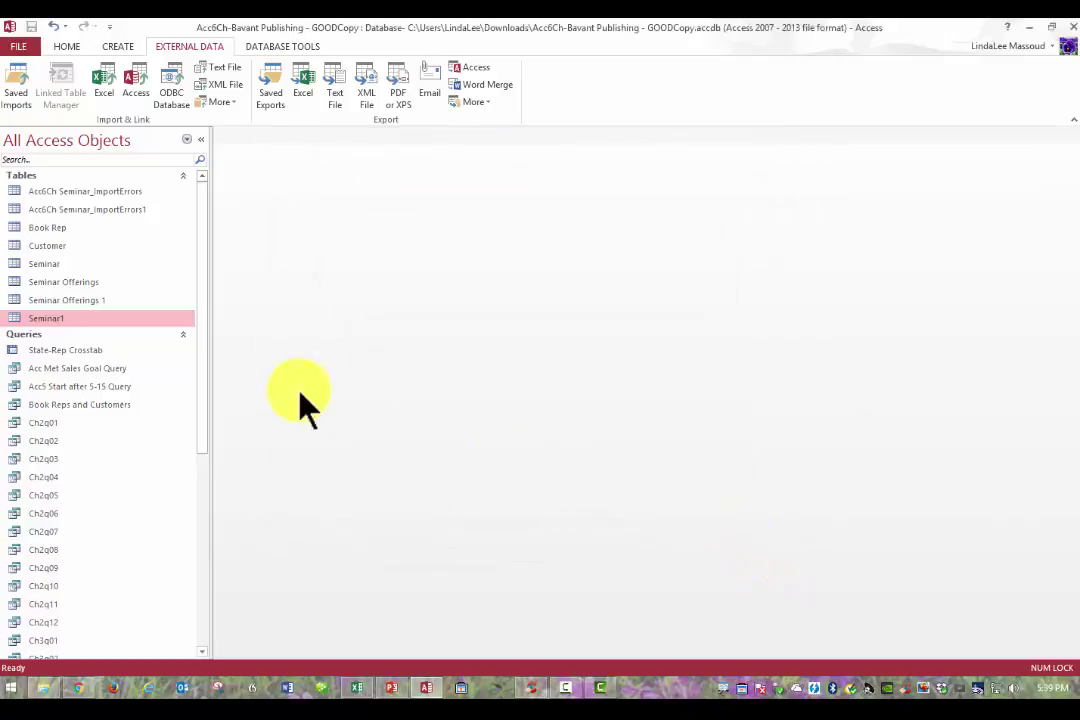
pyautogui.doubleClick(45, 318)
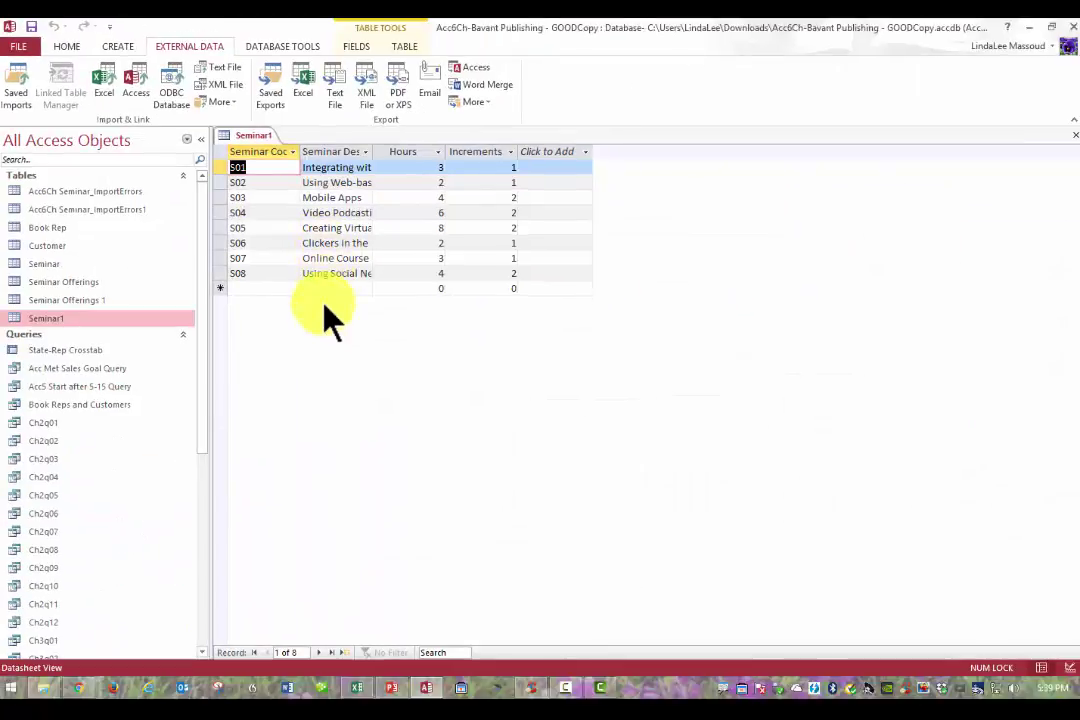
# Step: Review the Acc6Ch Seminar_ImportErrors1 table, then delete records S01–S08 from Seminar1
pyautogui.doubleClick(66, 210)
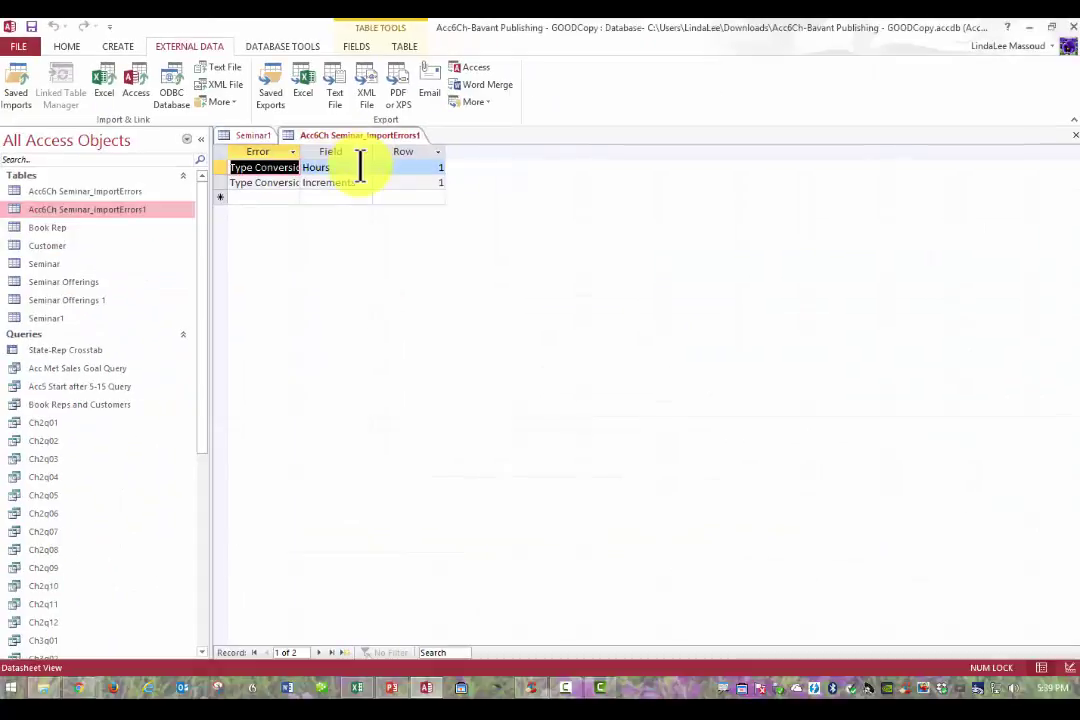
pyautogui.click(1074, 134)
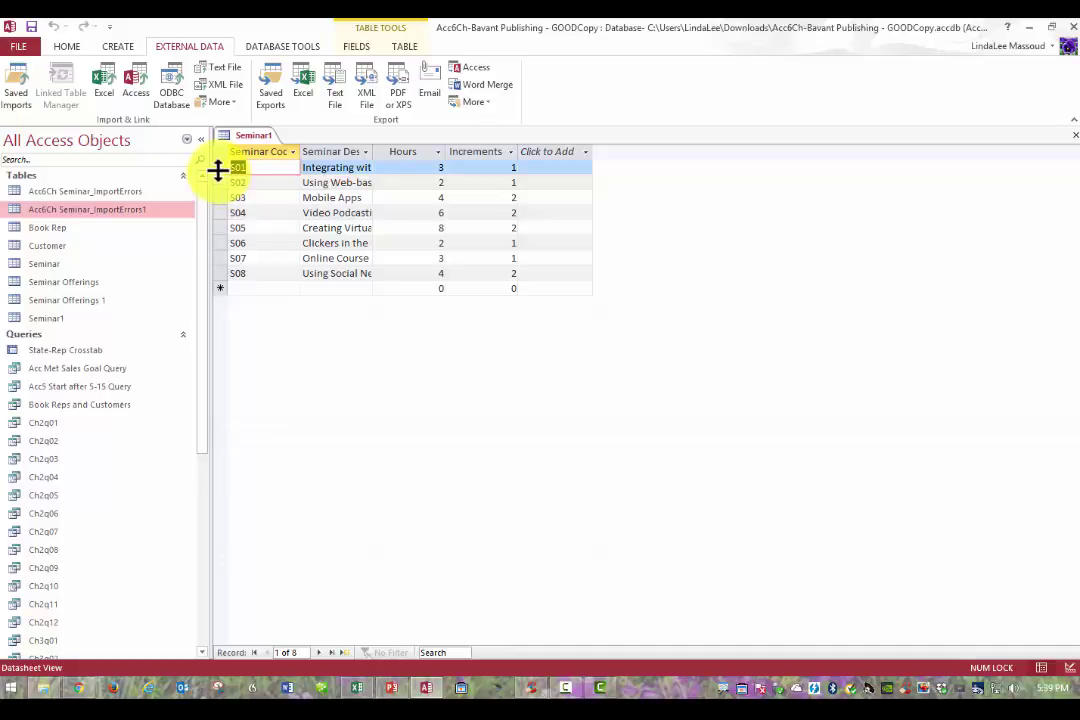
pyautogui.moveTo(225, 166); pyautogui.dragTo(249, 271)
pyautogui.press('Delete')
pyautogui.press('Return')
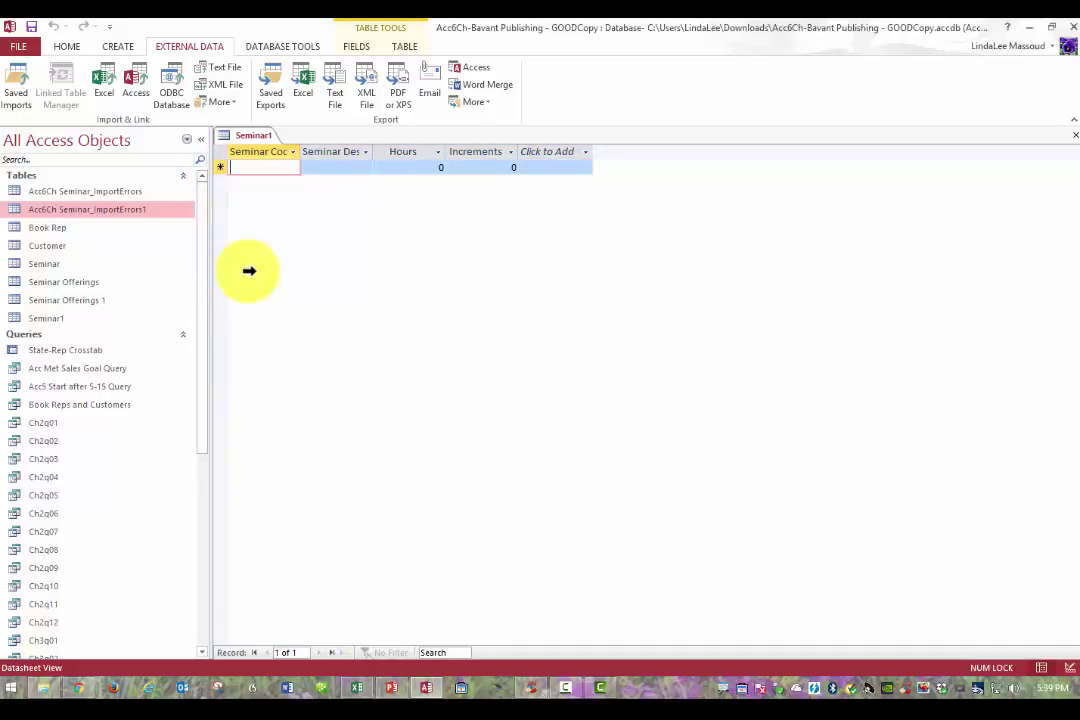